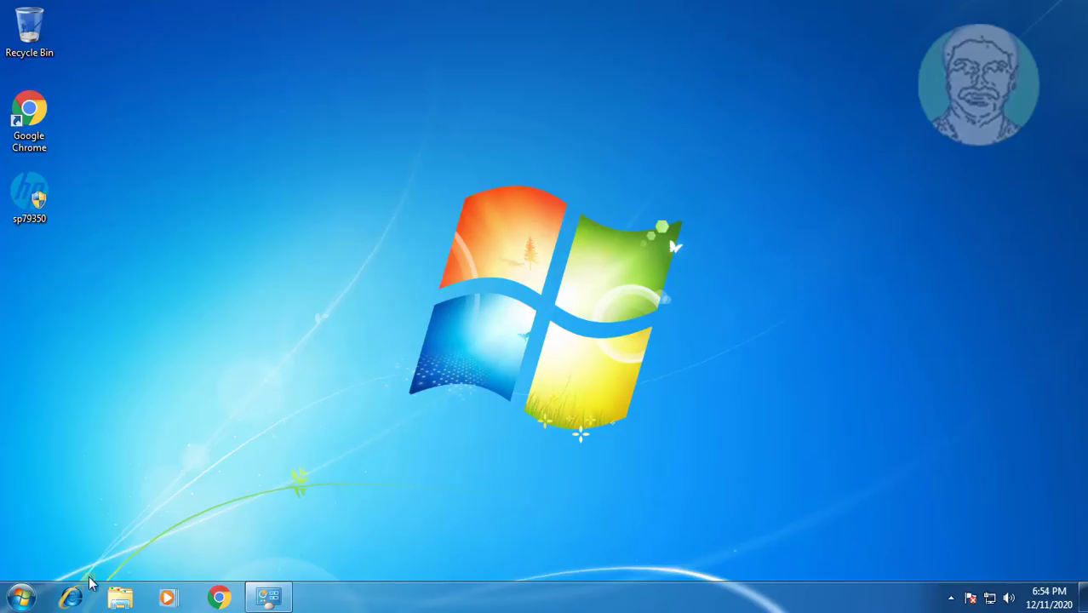
# Step: Search the Start Menu for 'device manager' and launch the Device Manager result
pyautogui.click(21, 597)
pyautogui.click(51, 559)
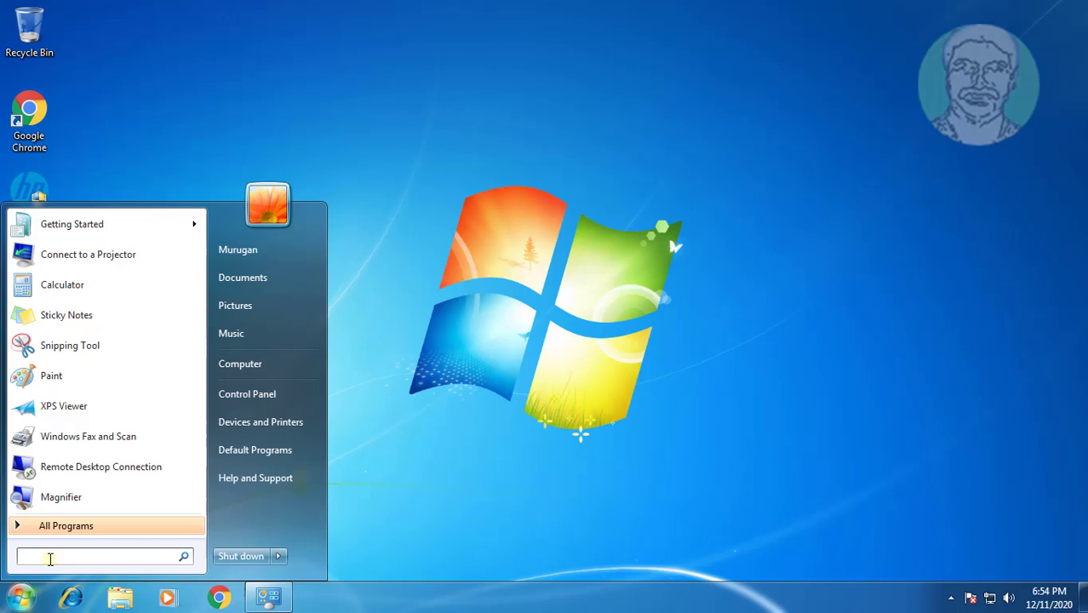
pyautogui.write('devic')
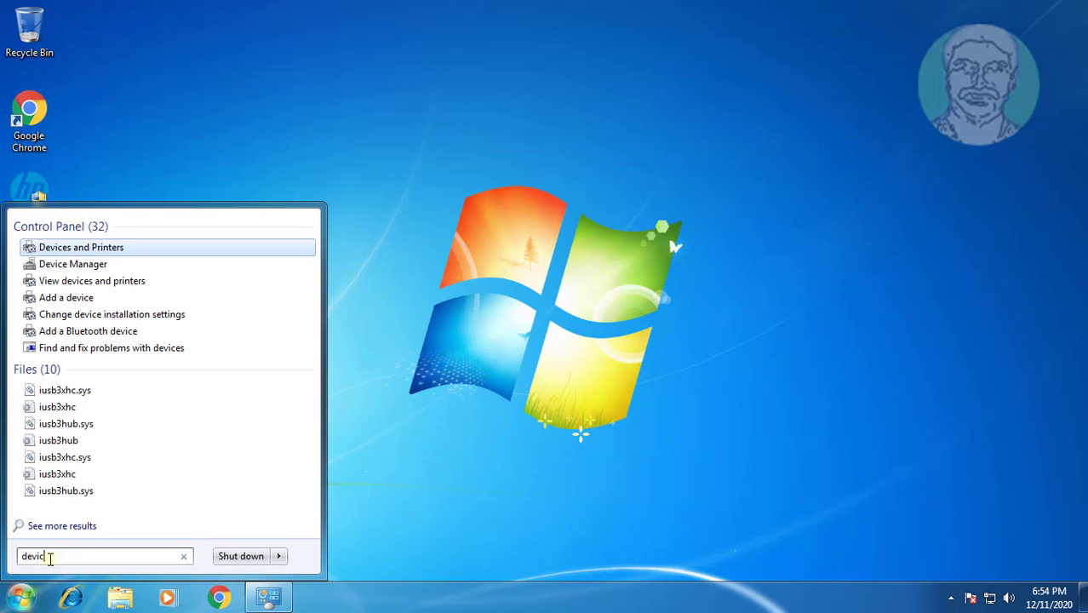
pyautogui.write('e manager')
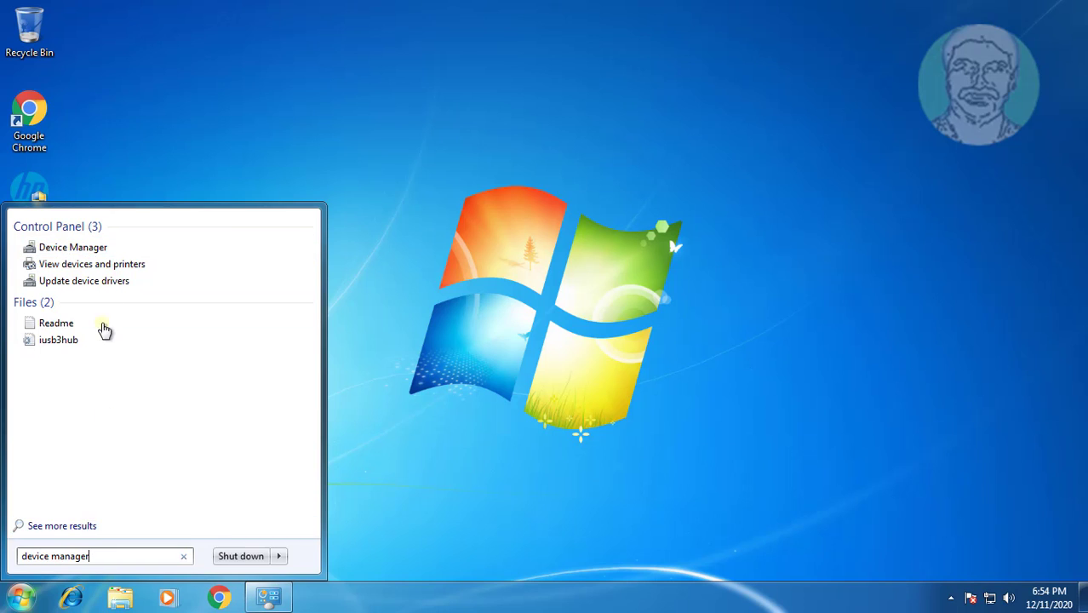
pyautogui.click(92, 246)
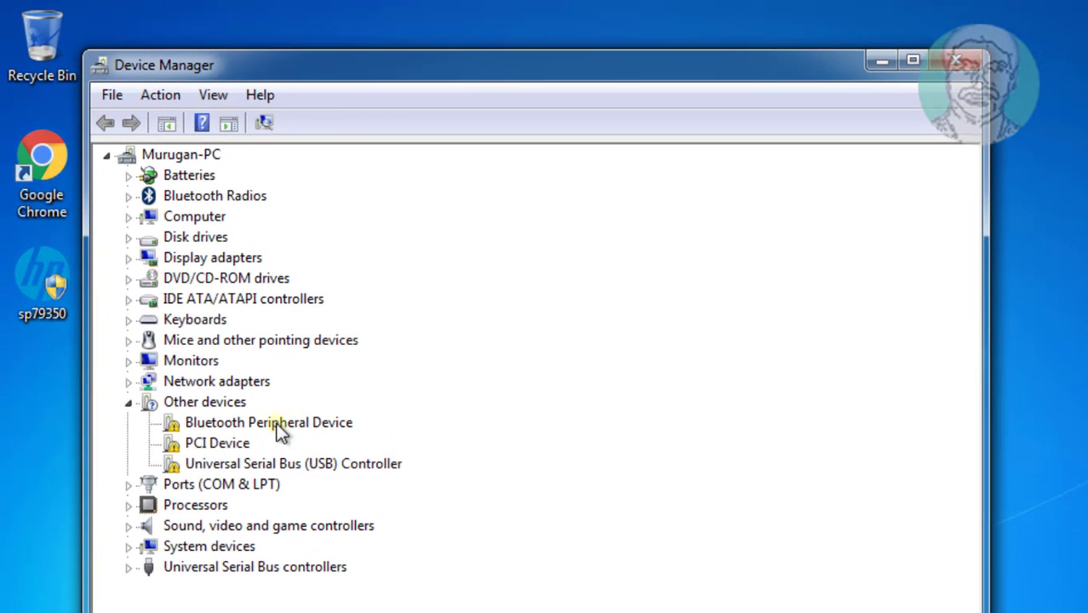
# Step: Select Bluetooth Peripheral Device under Other devices and bring up its context menu
pyautogui.click(230, 421)
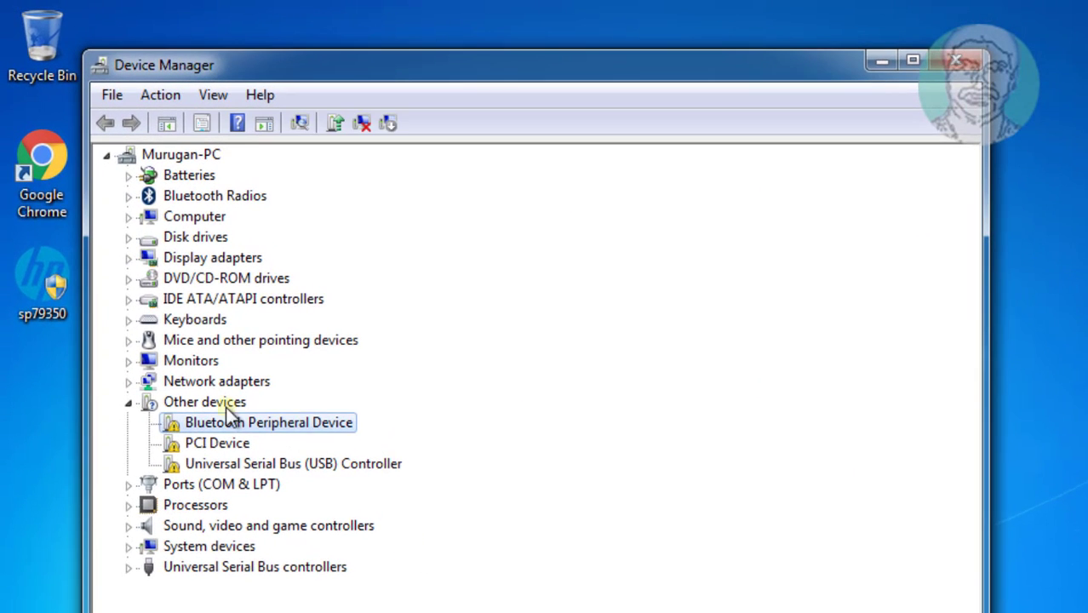
pyautogui.rightClick(291, 421)
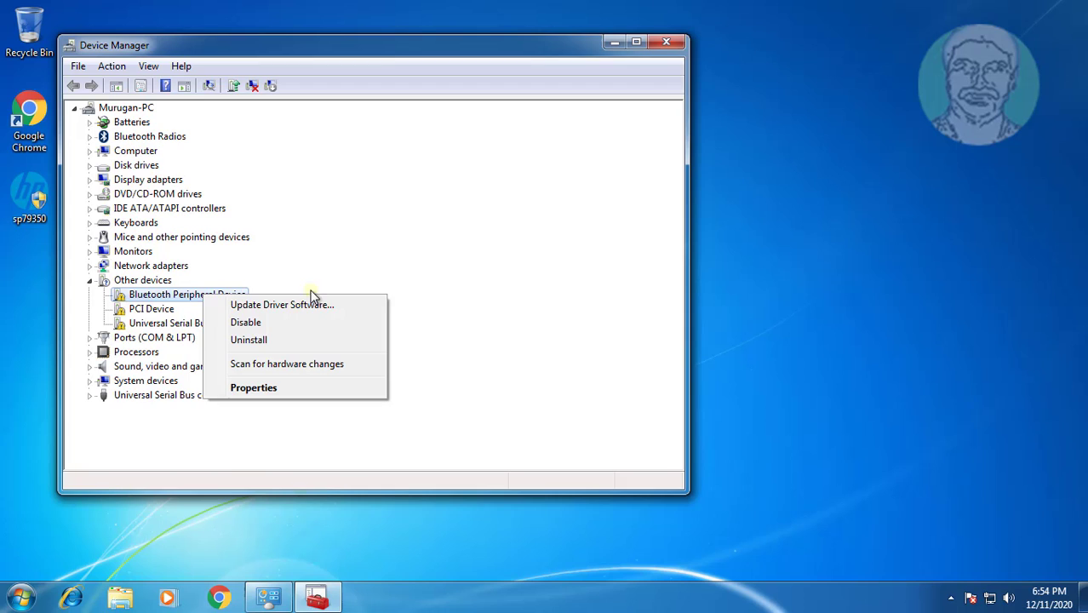
# Step: Start a manual driver update choosing from a list, with Bluetooth Radios as device type
pyautogui.click(289, 304)
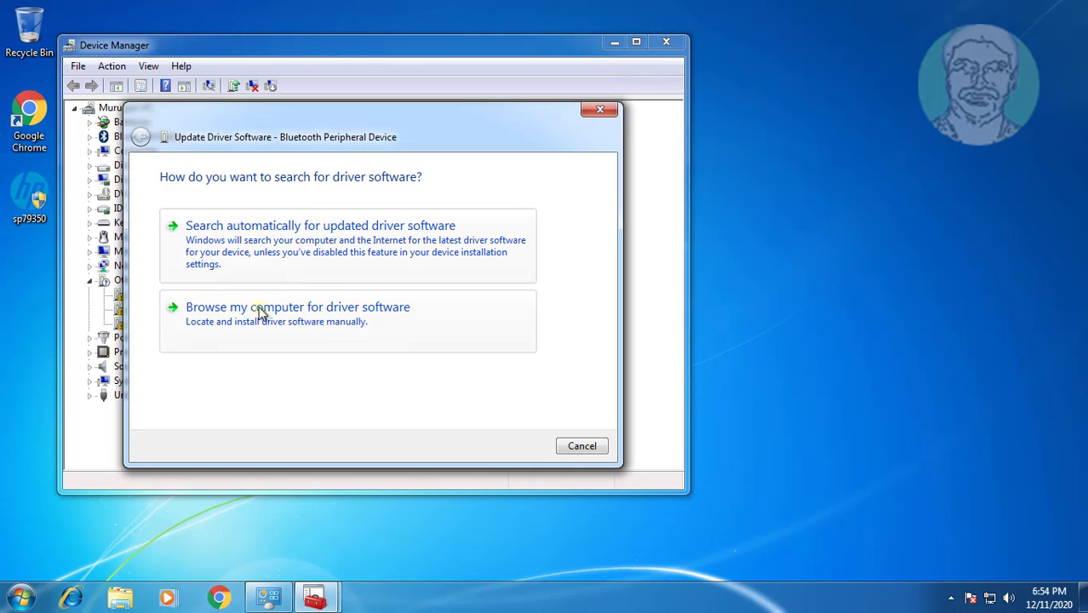
pyautogui.click(322, 317)
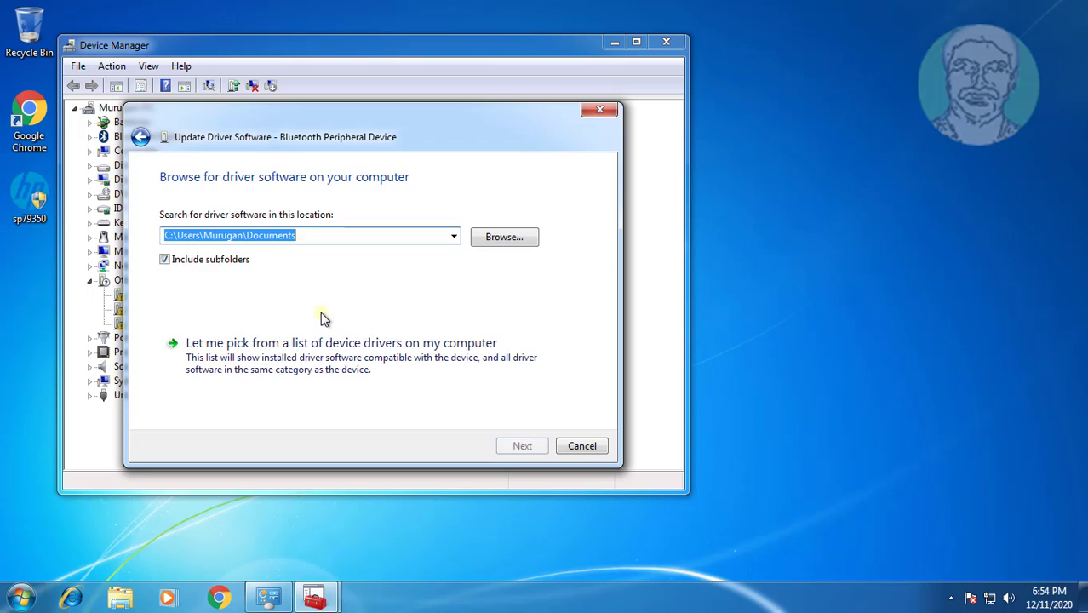
pyautogui.click(339, 363)
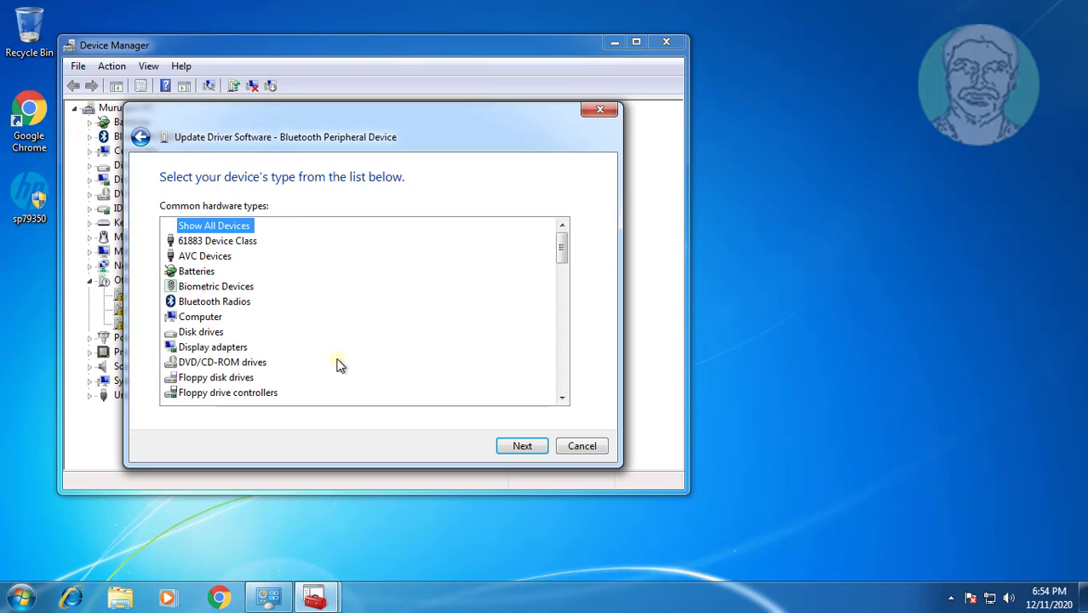
pyautogui.click(234, 303)
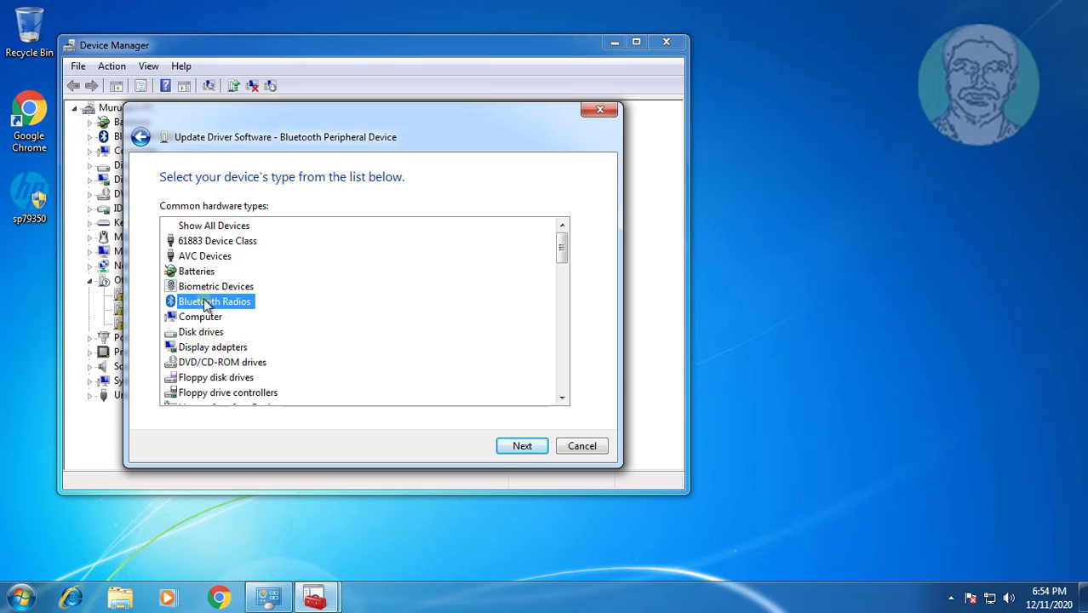
pyautogui.click(524, 446)
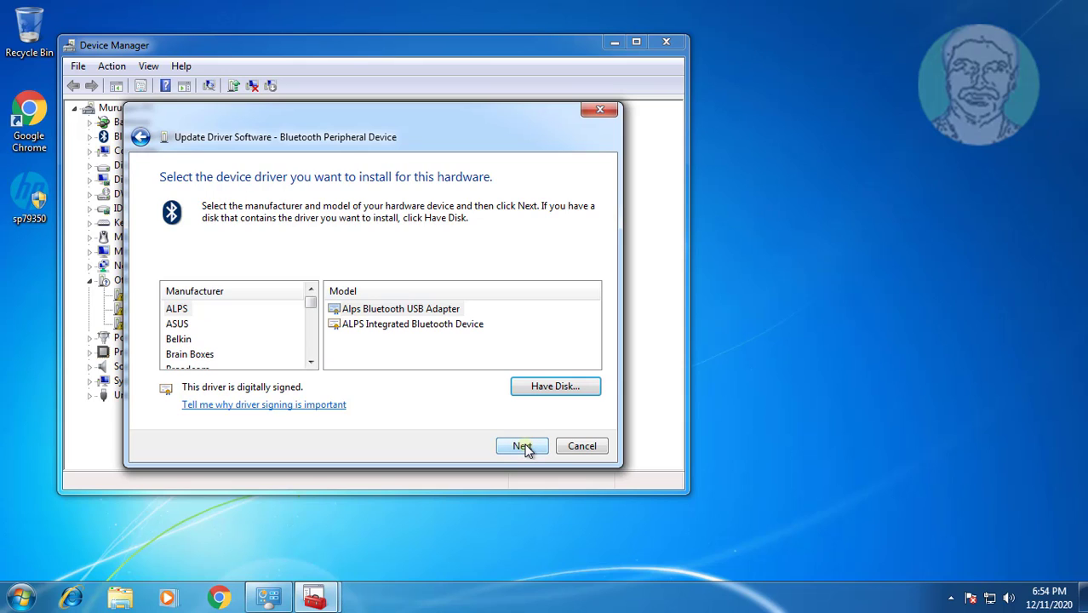
# Step: Browse Microsoft and MicrosoftHW Bluetooth drivers, cancel the update, and minimise Device Manager
pyautogui.moveTo(311, 305); pyautogui.dragTo(309, 337)
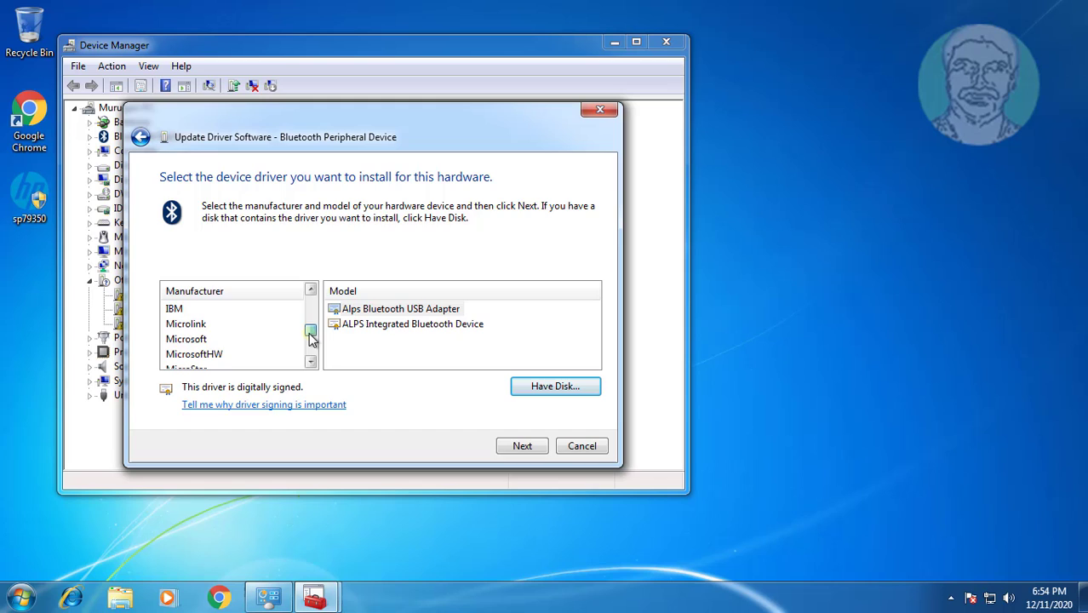
pyautogui.click(192, 340)
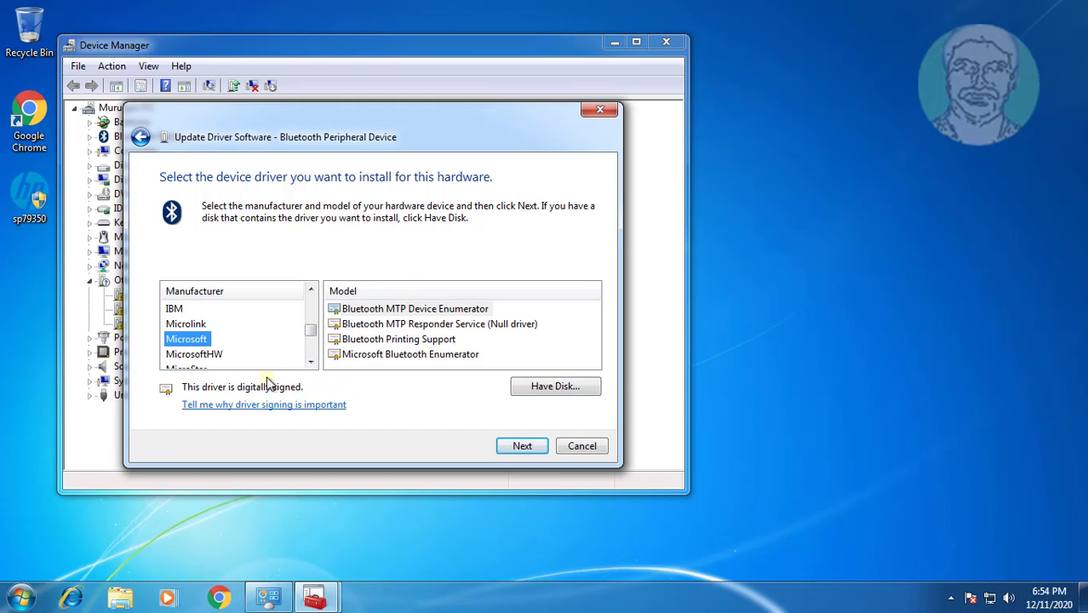
pyautogui.click(212, 355)
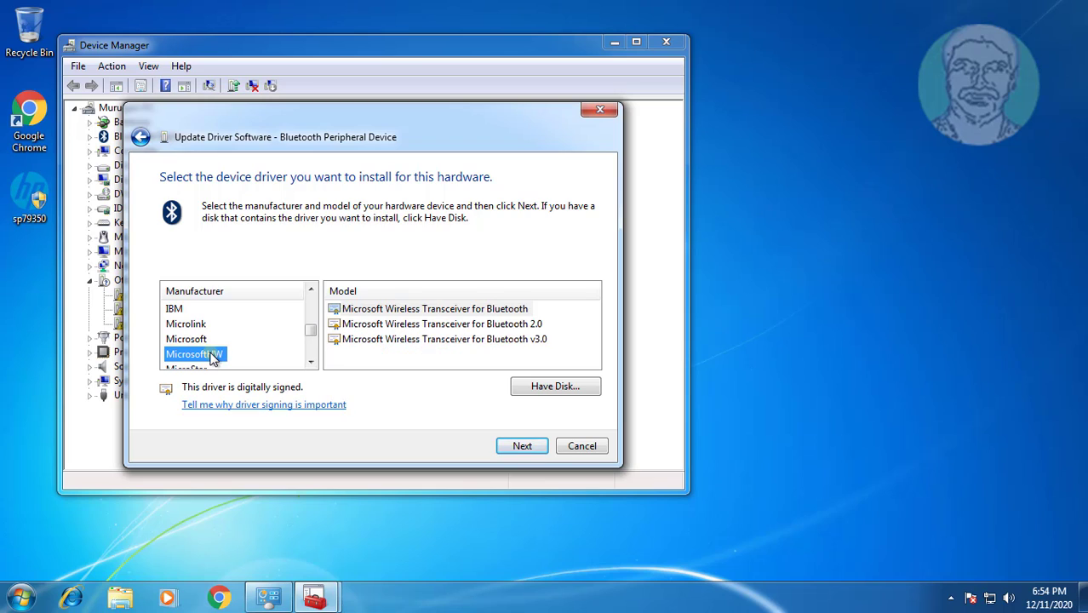
pyautogui.click(197, 340)
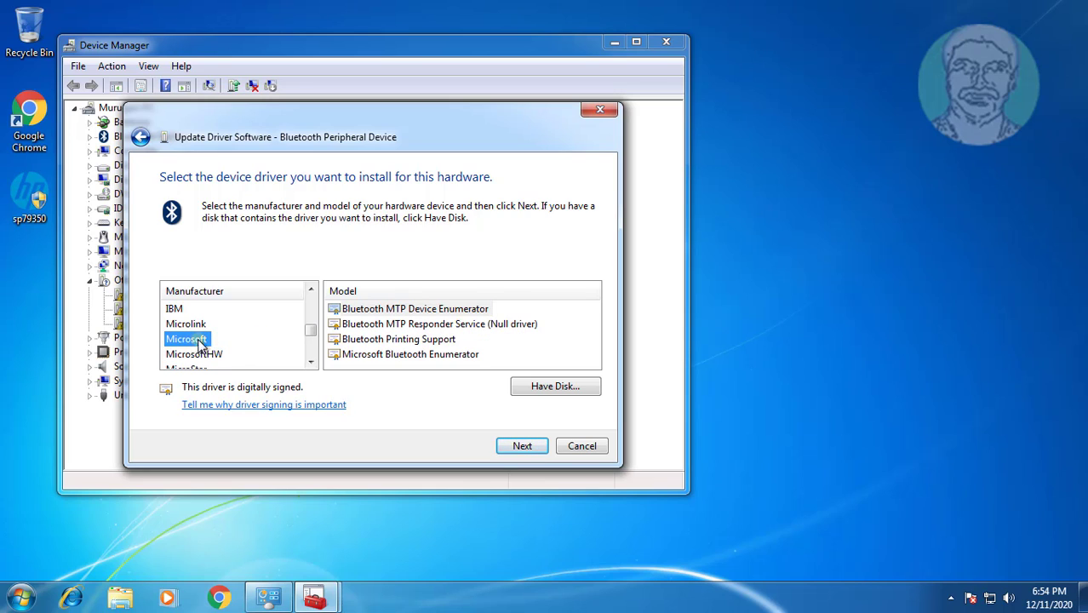
pyautogui.click(577, 449)
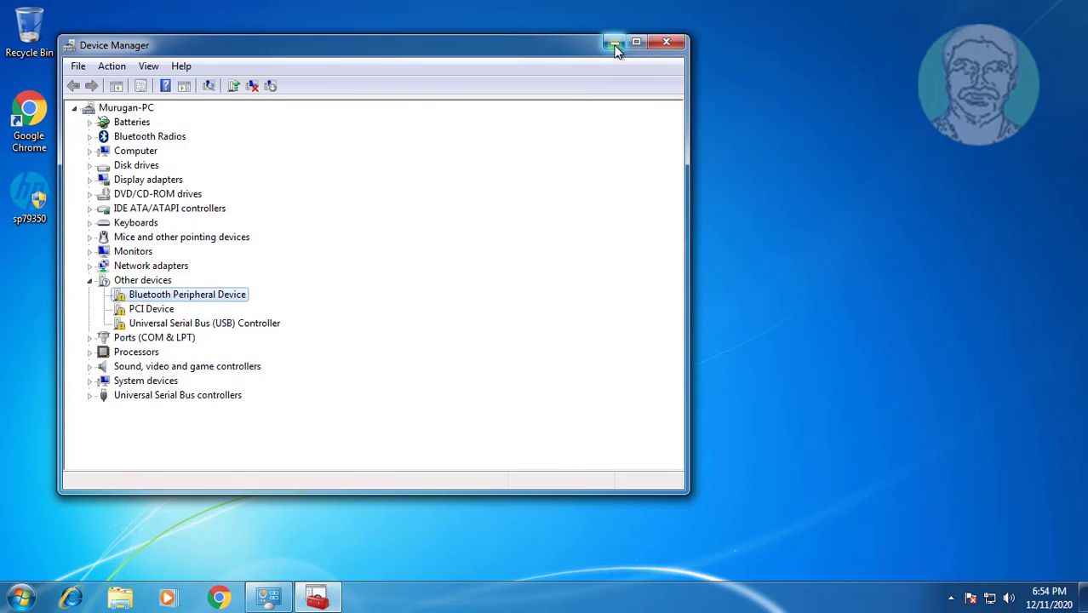
pyautogui.click(615, 42)
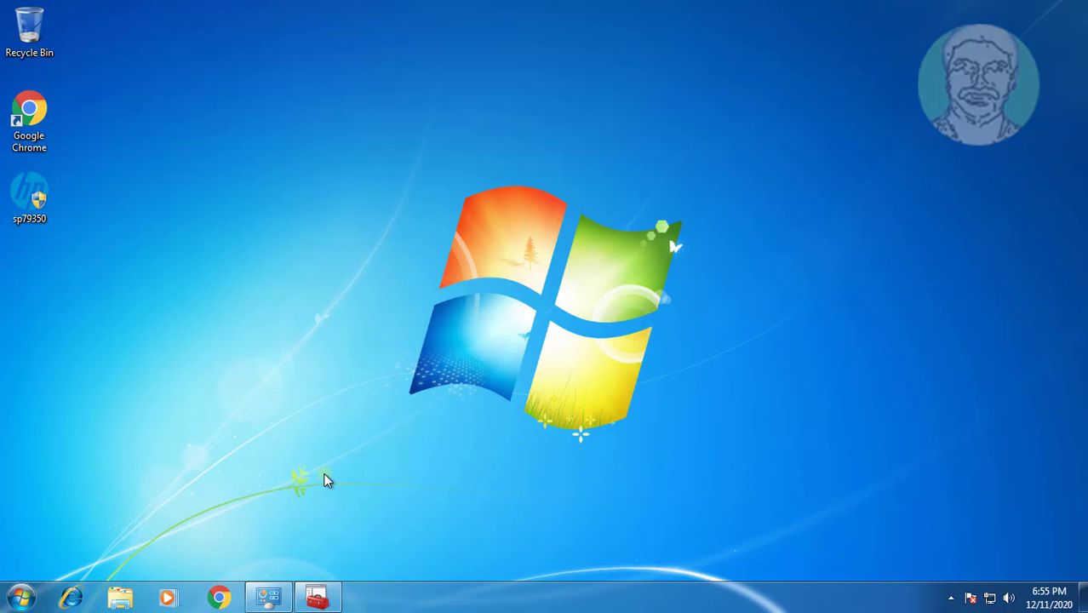
# Step: Open a maximised Chrome window and paste-and-go to archive.org/details/drvupdate-amd64
pyautogui.click(218, 596)
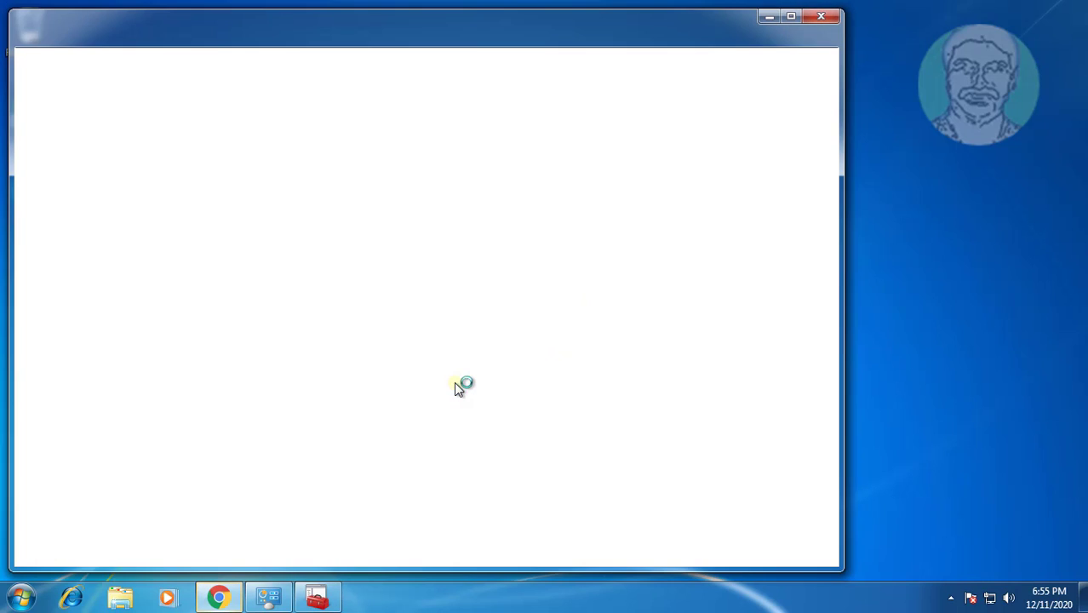
pyautogui.click(790, 19)
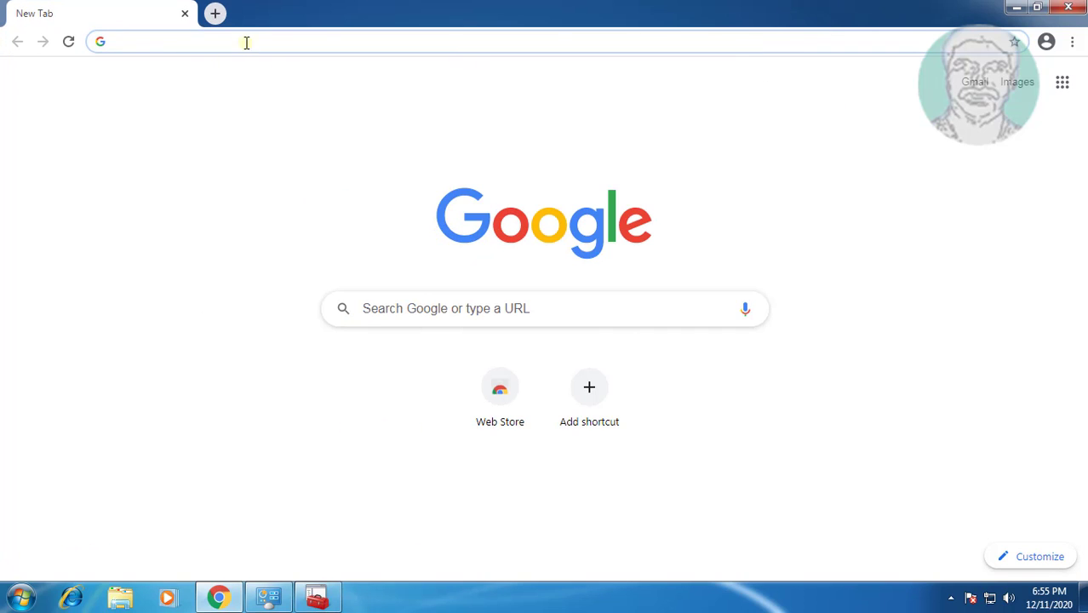
pyautogui.rightClick(162, 38)
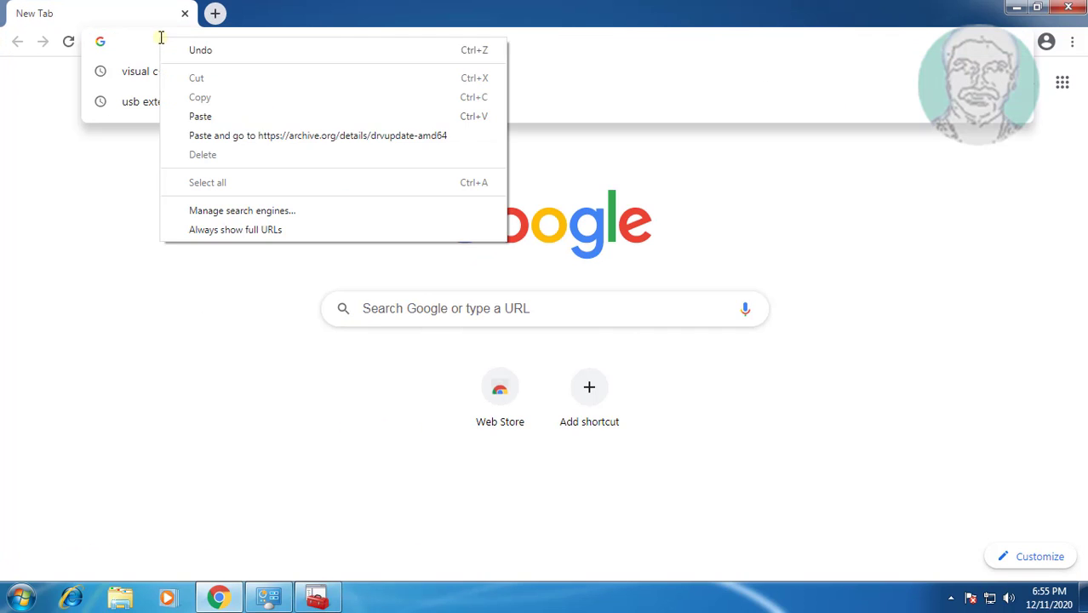
pyautogui.click(262, 137)
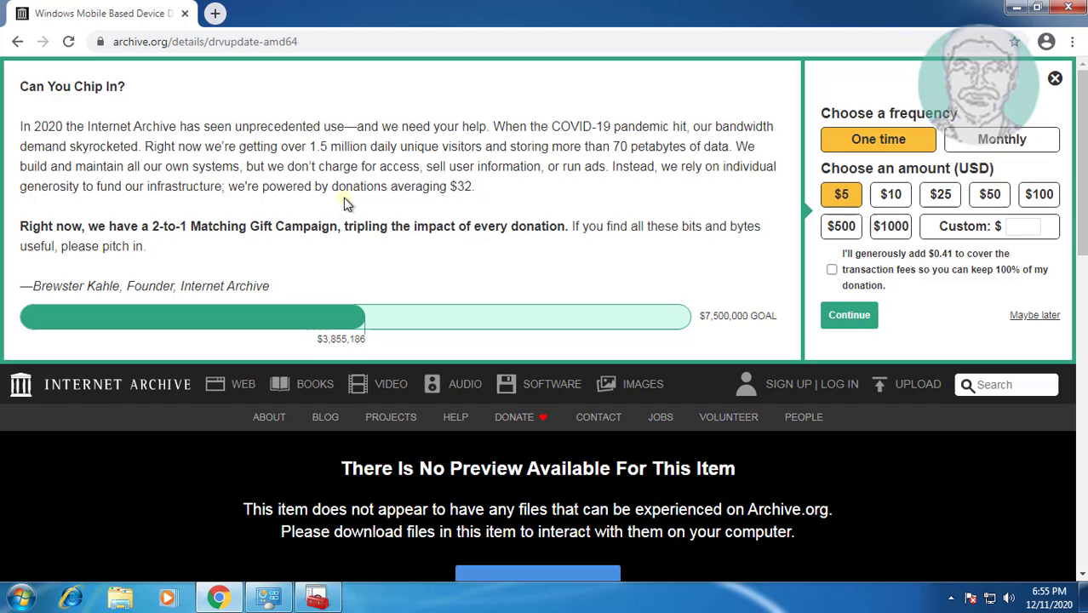
# Step: Download drvupdate-amd64.exe via the WINDOWS EXECUTABLE link under Download Options
pyautogui.scroll(-3, 459, 390)
pyautogui.scroll(-5, 461, 394)
pyautogui.scroll(-1, 460, 393)
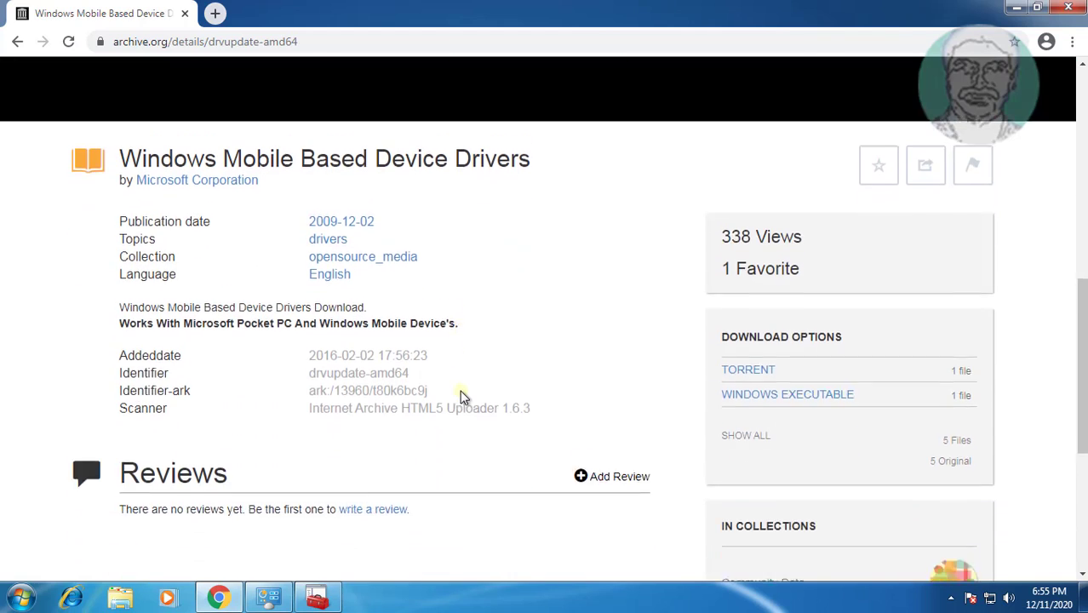
pyautogui.scroll(-1, 477, 392)
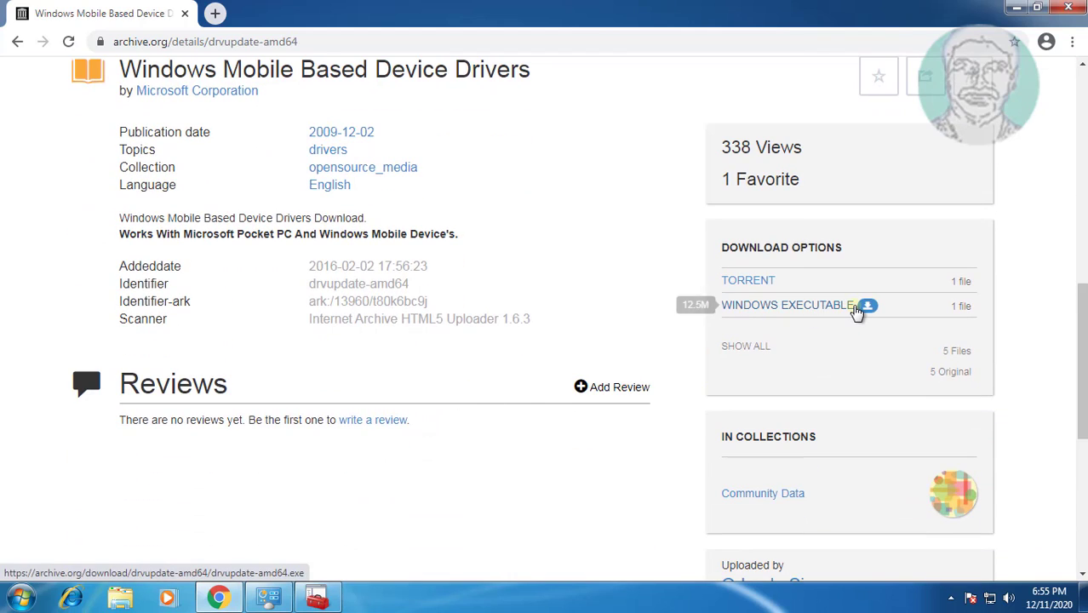
pyautogui.click(858, 312)
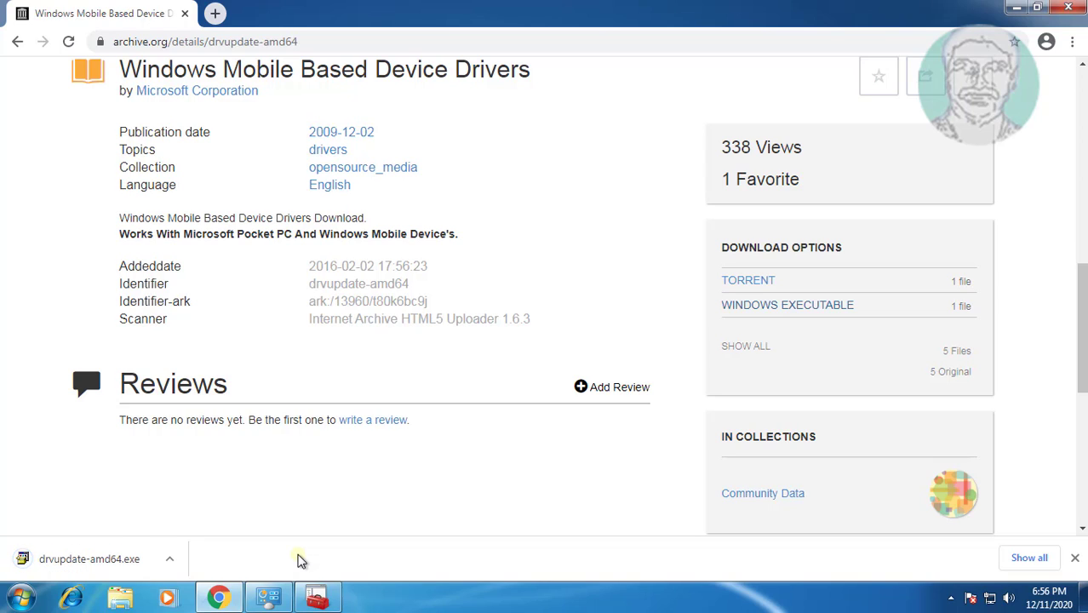
# Step: Run drvupdate-amd64.exe from Chrome's download bar and approve it with Yes in User Account Control
pyautogui.click(89, 565)
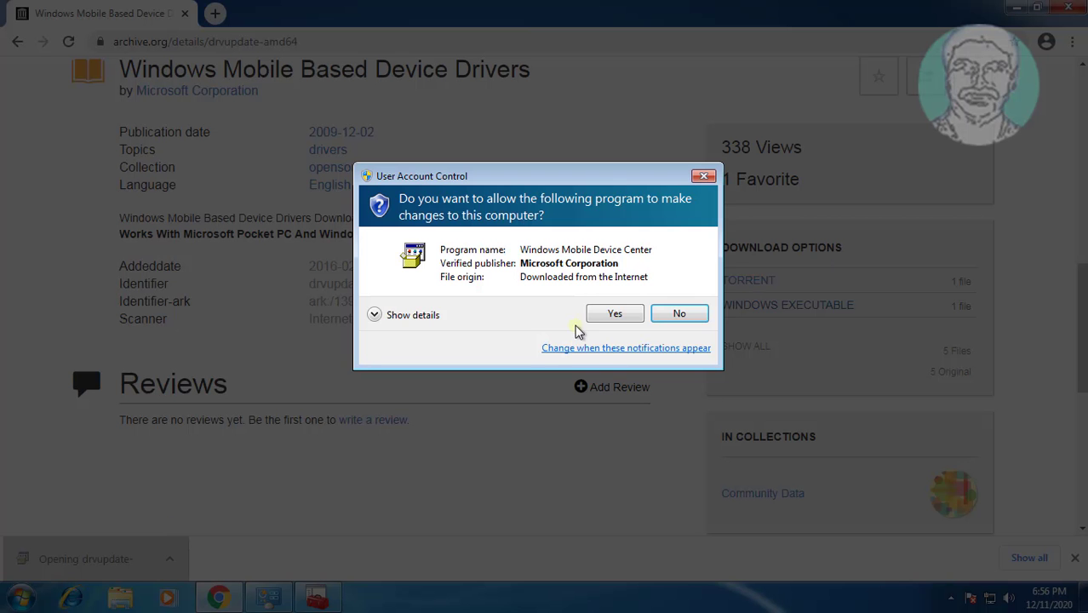
pyautogui.click(613, 313)
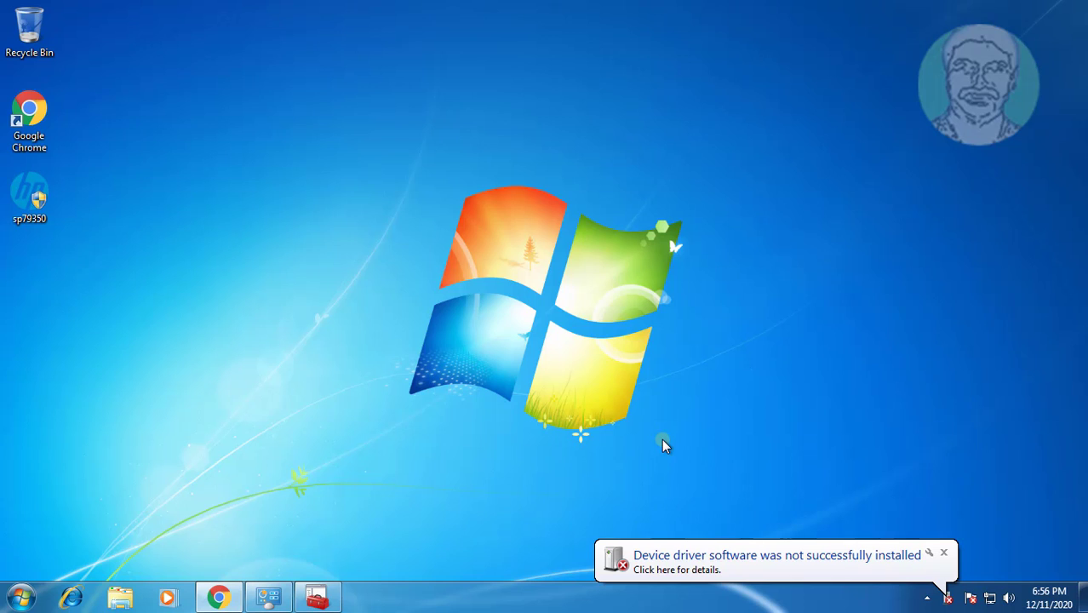
# Step: Choose Restart from the arrow menu beside Shut down
pyautogui.click(22, 598)
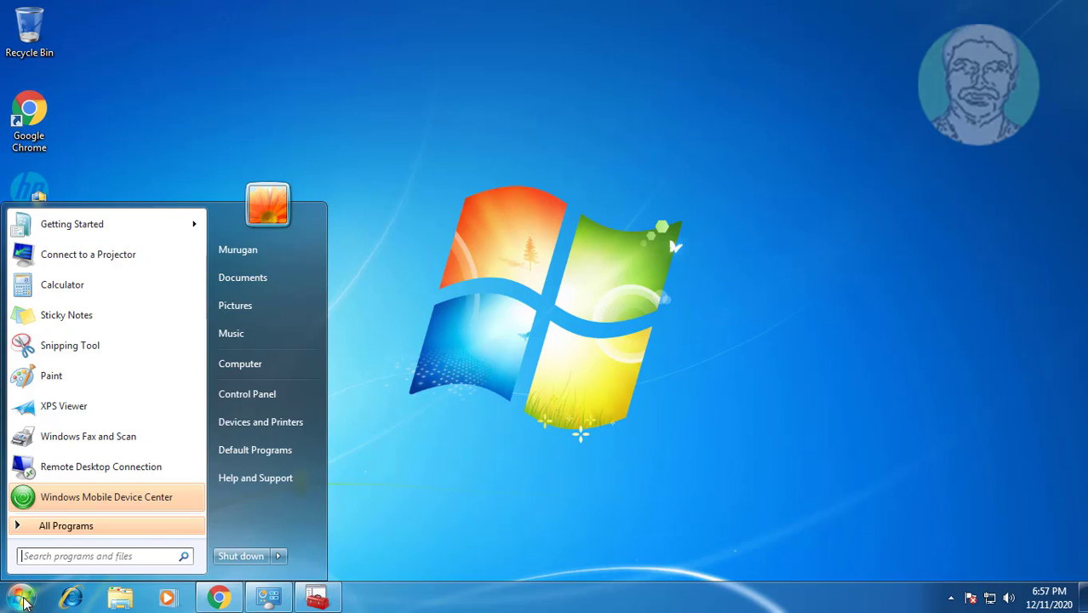
pyautogui.click(277, 556)
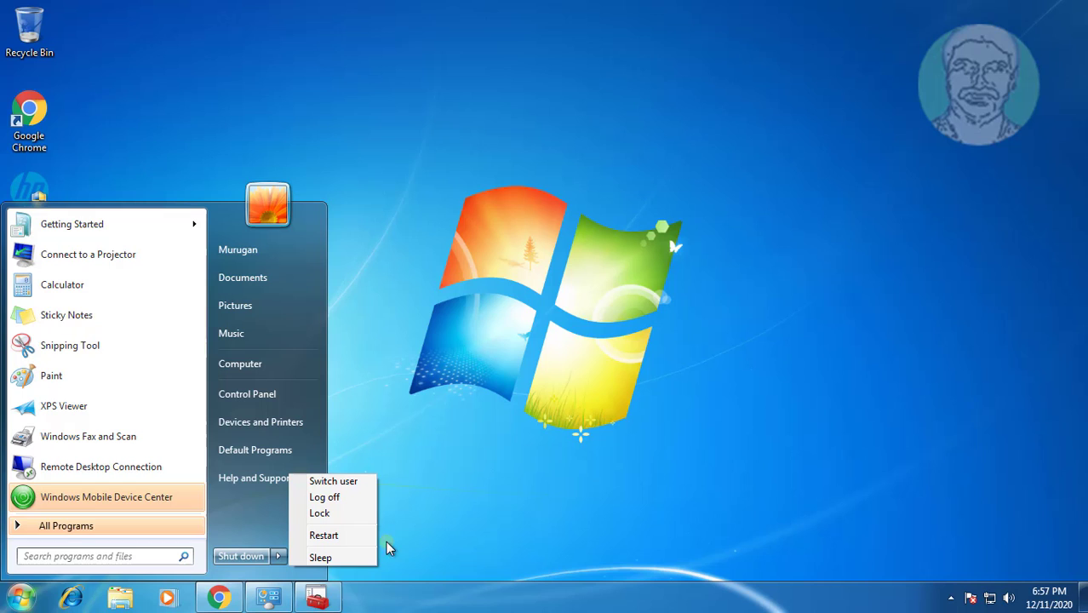
pyautogui.click(341, 535)
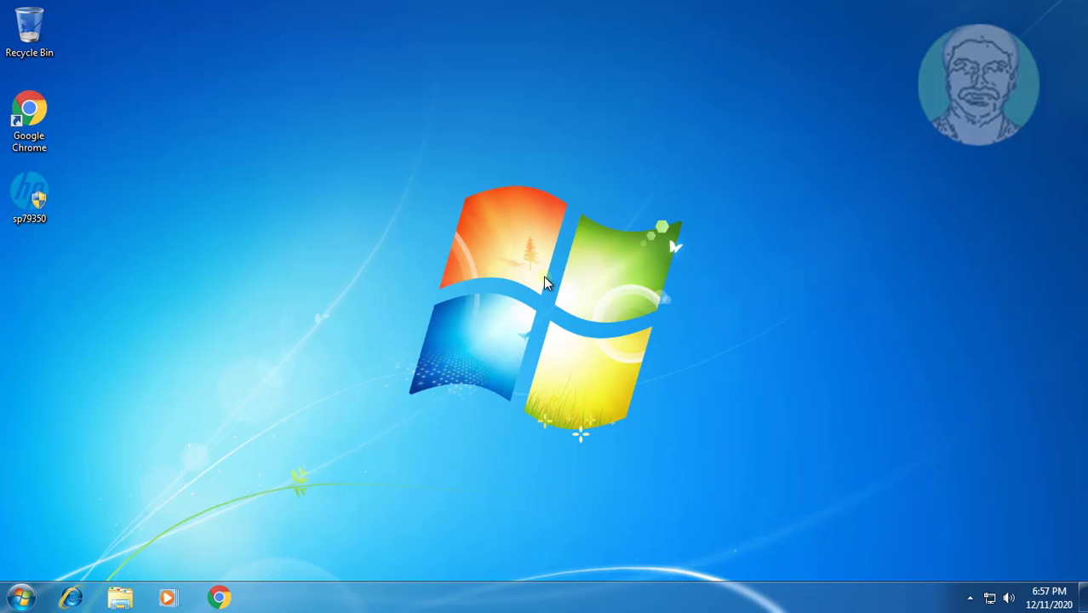
# Step: Reopen Device Manager by searching 'device manager' from the Start Menu
pyautogui.click(24, 596)
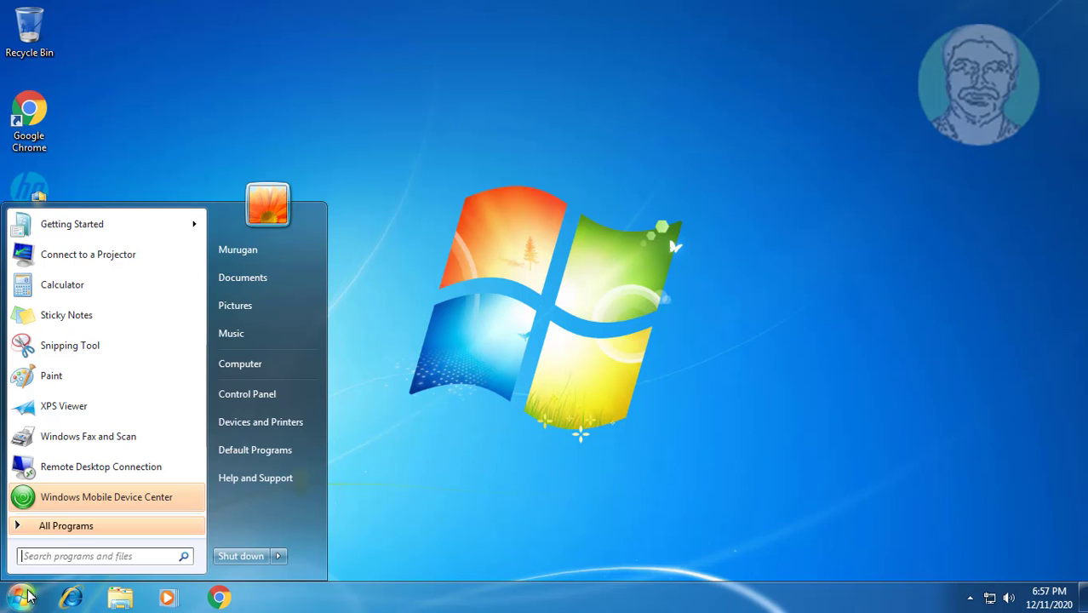
pyautogui.write('de')
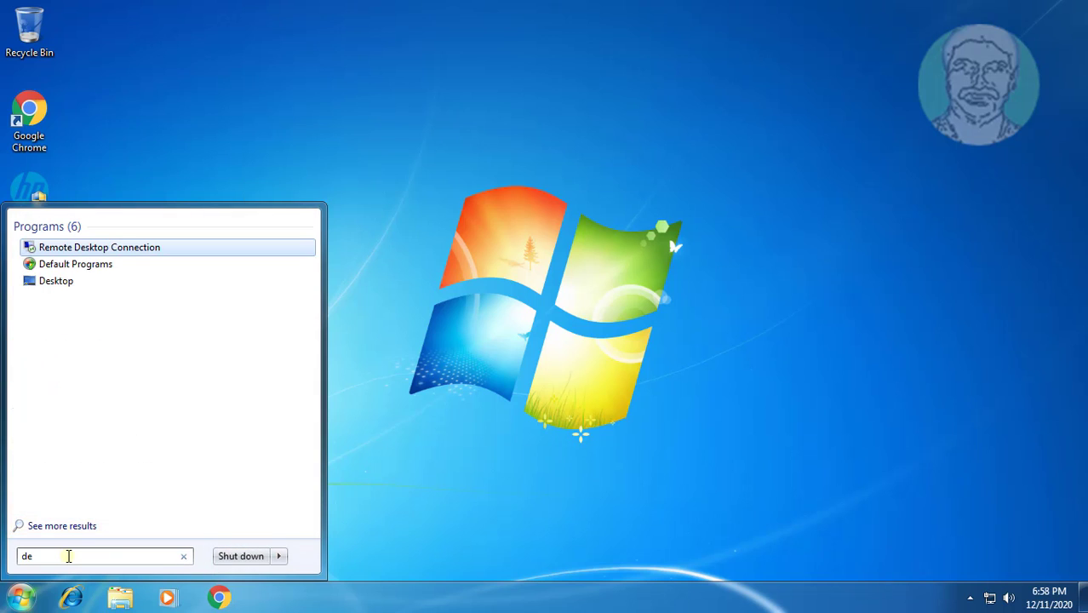
pyautogui.write('vice')
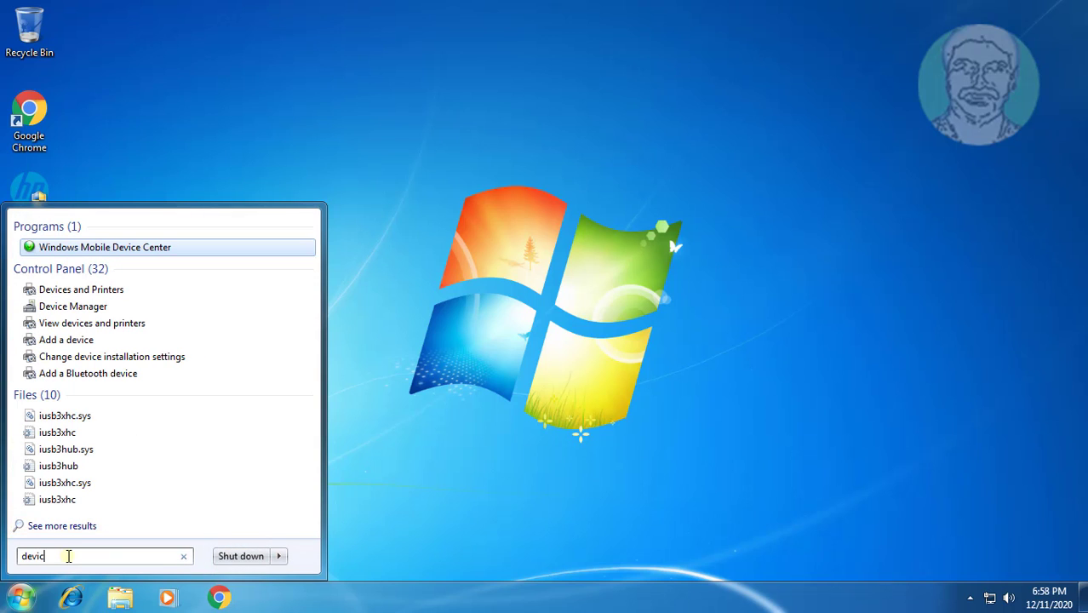
pyautogui.write(' mana')
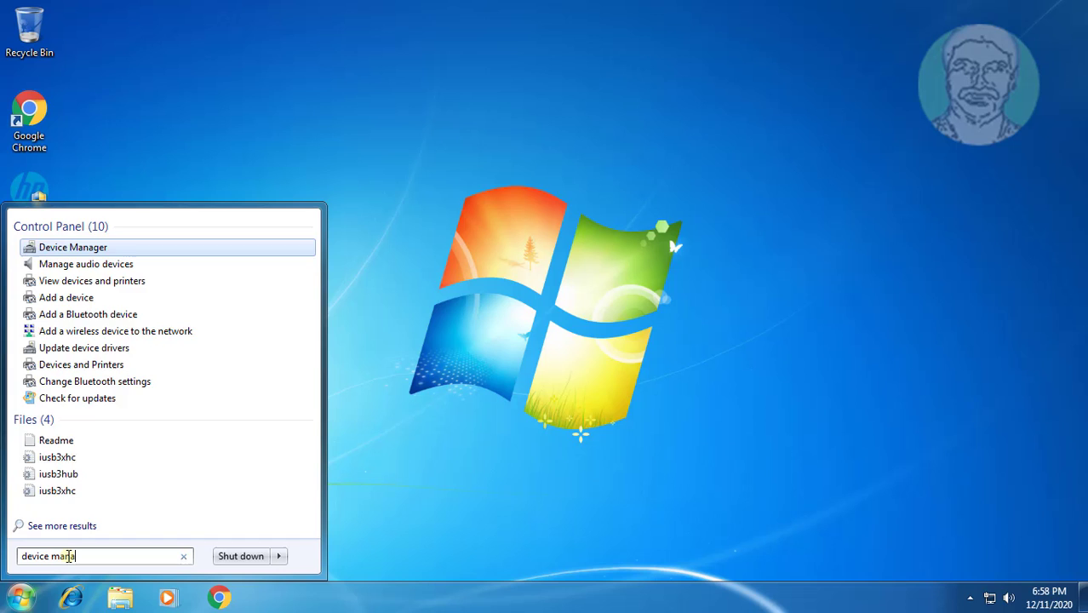
pyautogui.write('ger')
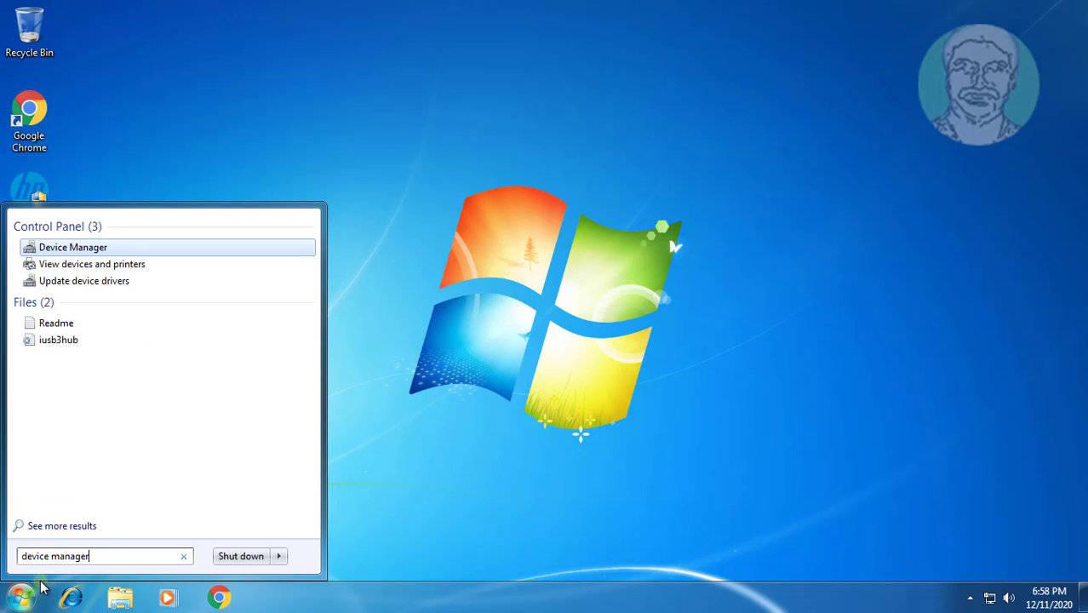
pyautogui.click(86, 251)
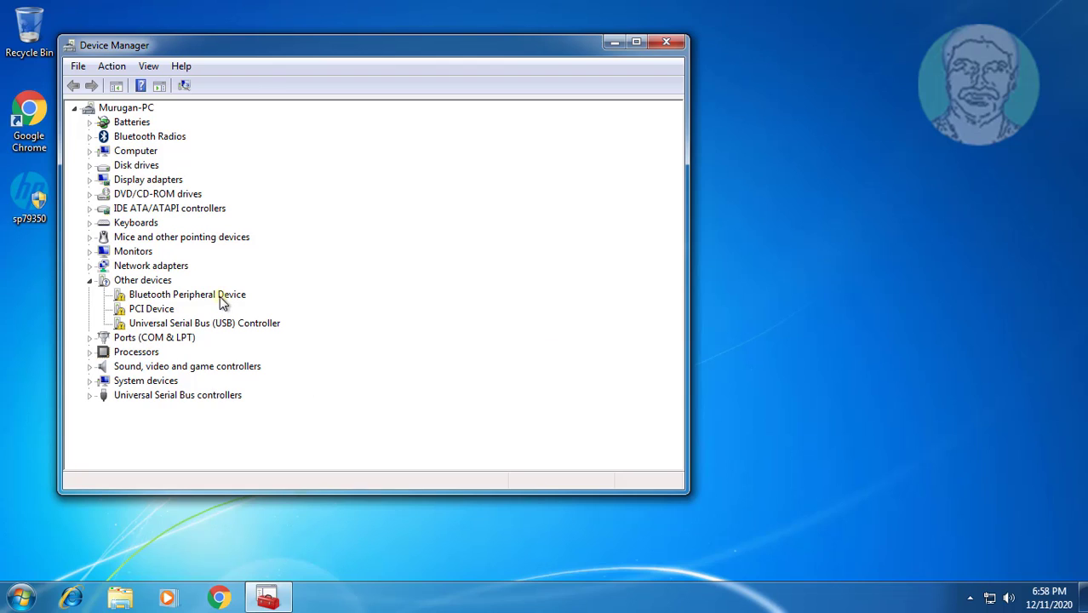
# Step: Start a pick-from-list driver update for Bluetooth Peripheral Device under Bluetooth Radios
pyautogui.click(215, 295)
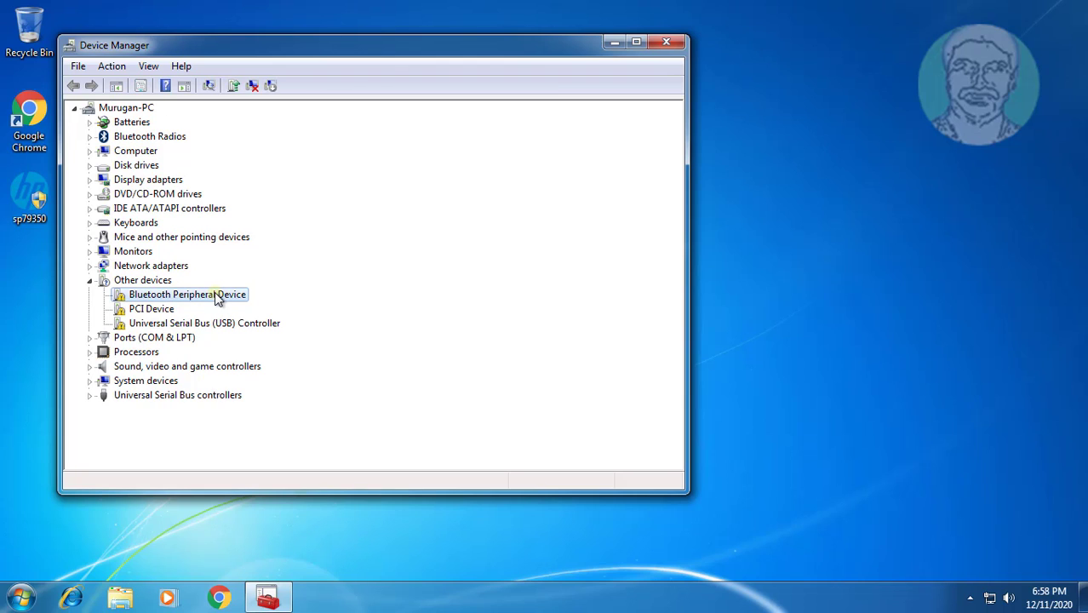
pyautogui.rightClick(216, 296)
pyautogui.click(309, 304)
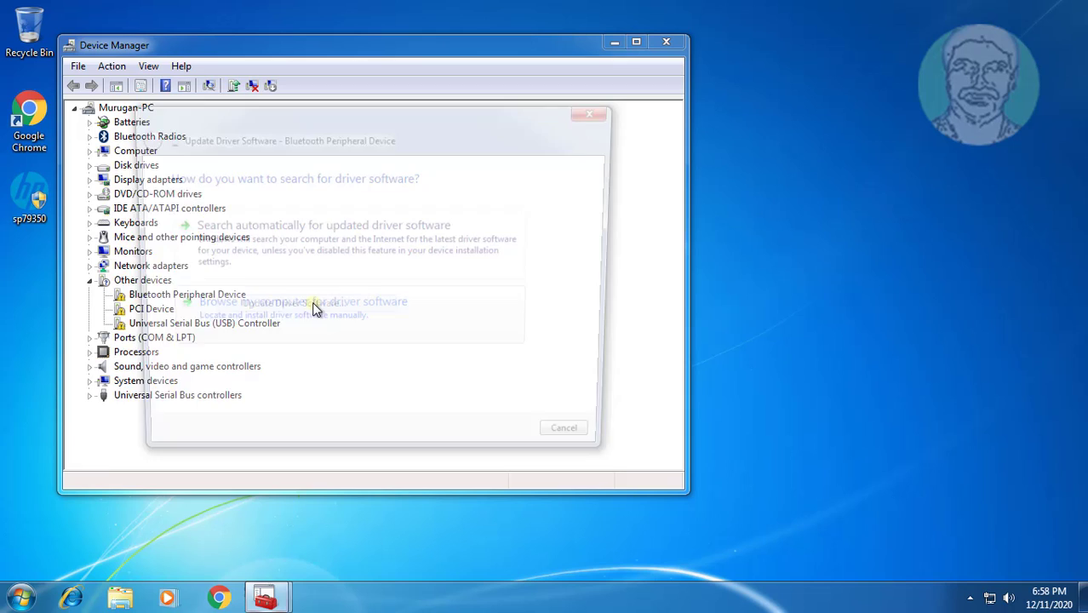
pyautogui.click(336, 311)
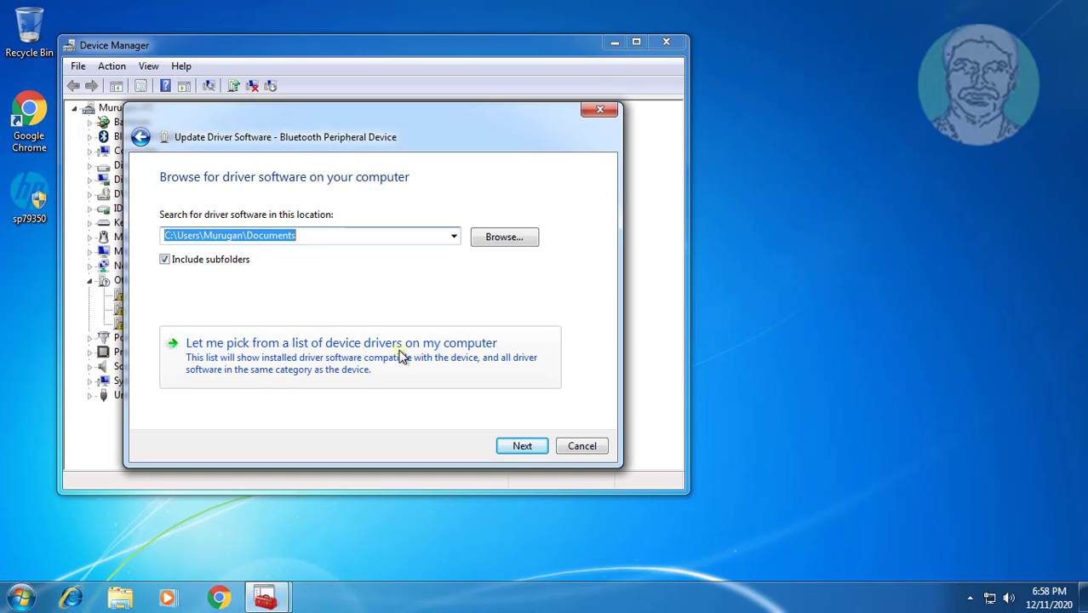
pyautogui.click(366, 351)
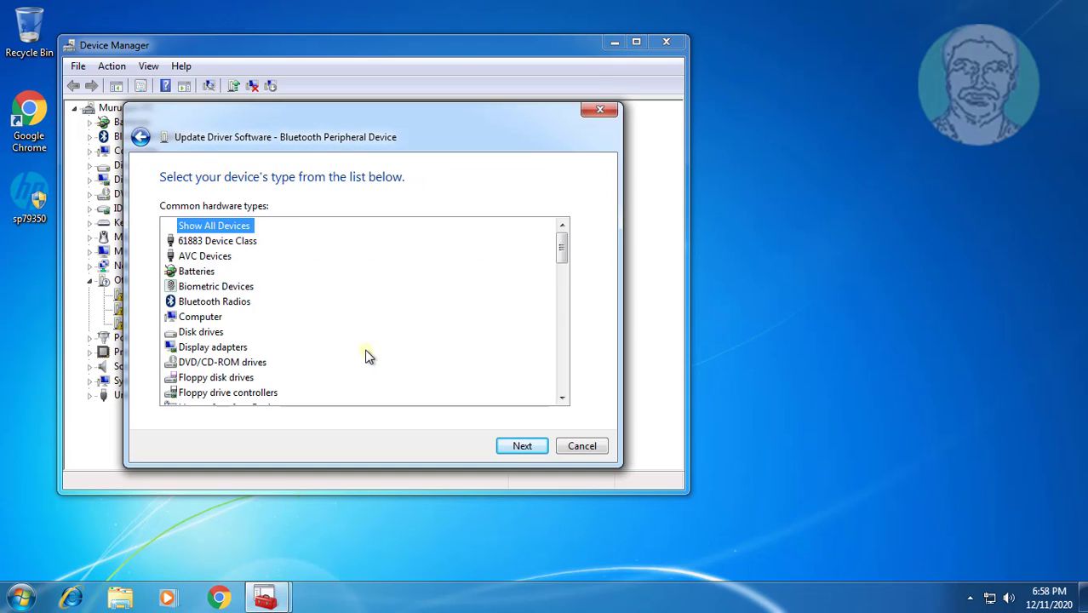
pyautogui.click(229, 303)
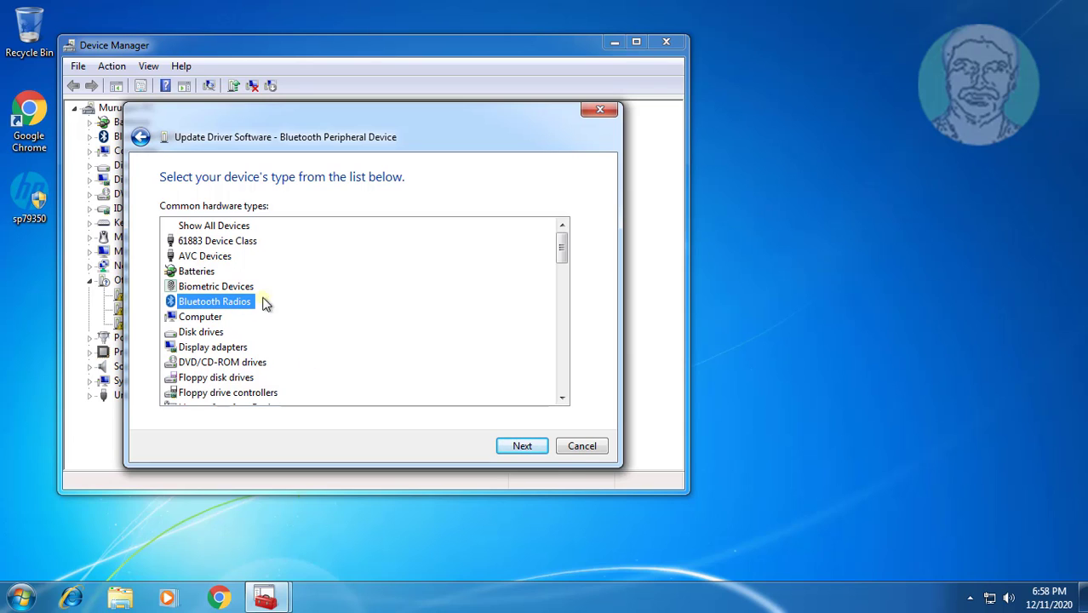
pyautogui.click(522, 445)
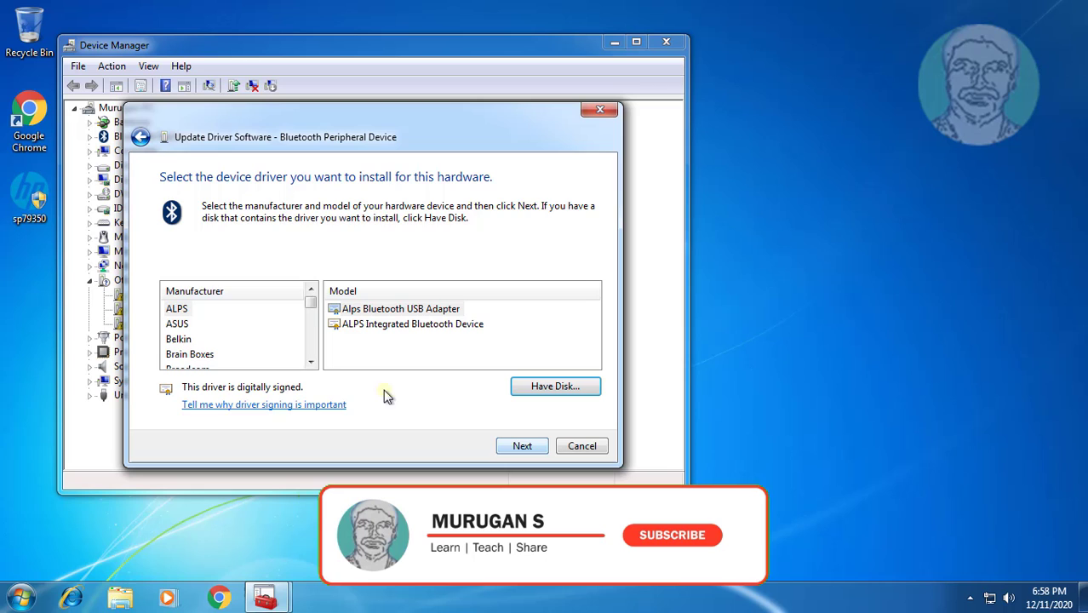
# Step: Select Microsoft Corporation's Windows Mobile-based device support driver
pyautogui.moveTo(310, 305); pyautogui.dragTo(310, 332)
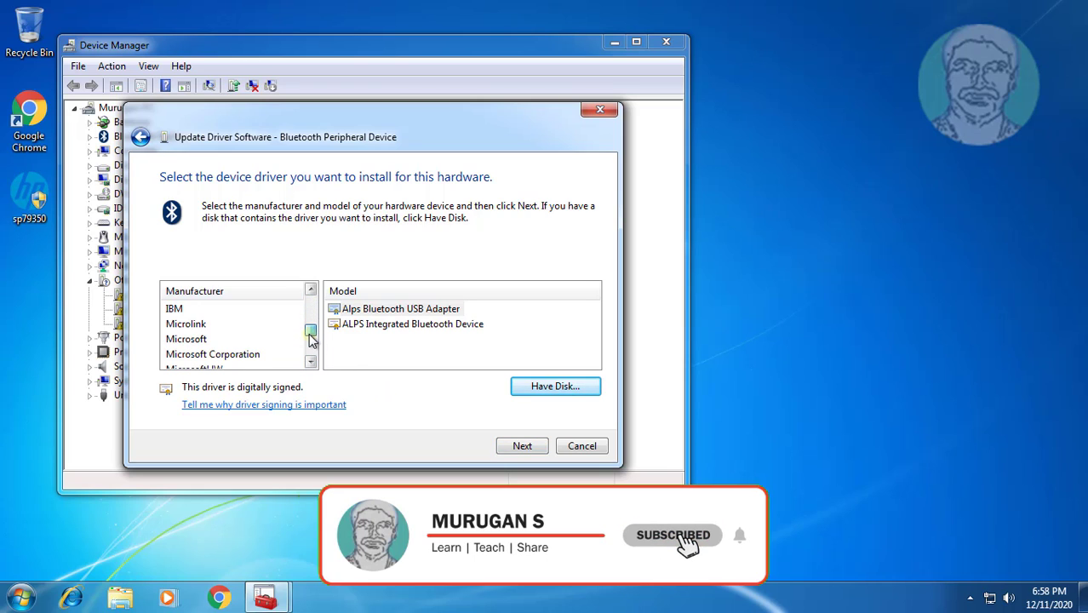
pyautogui.click(218, 356)
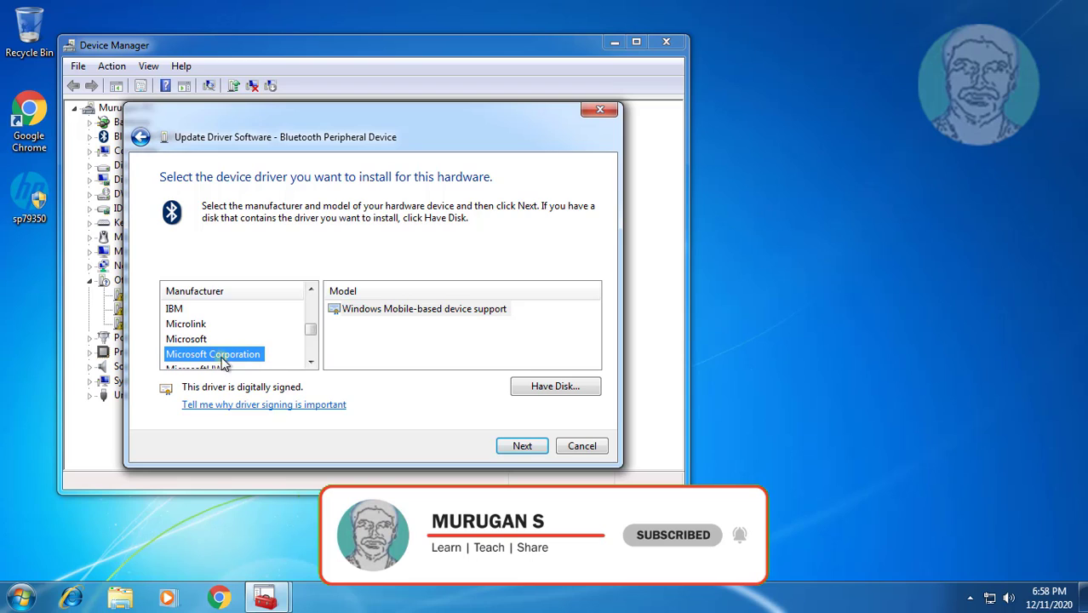
pyautogui.click(423, 311)
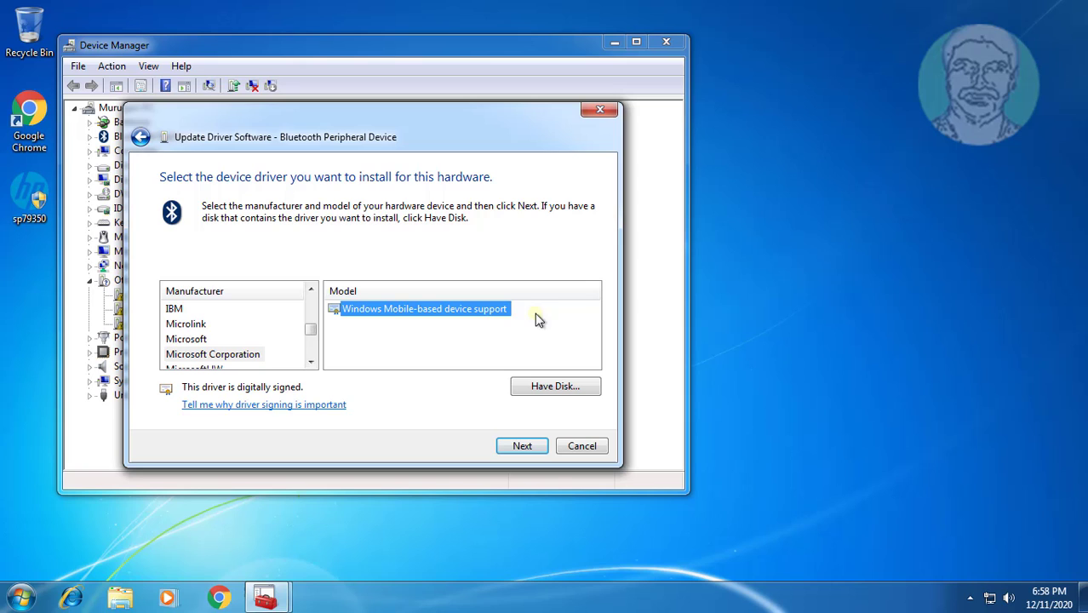
# Step: Install the driver, accepting the Update Driver Warning with Yes, and close the success page
pyautogui.click(531, 446)
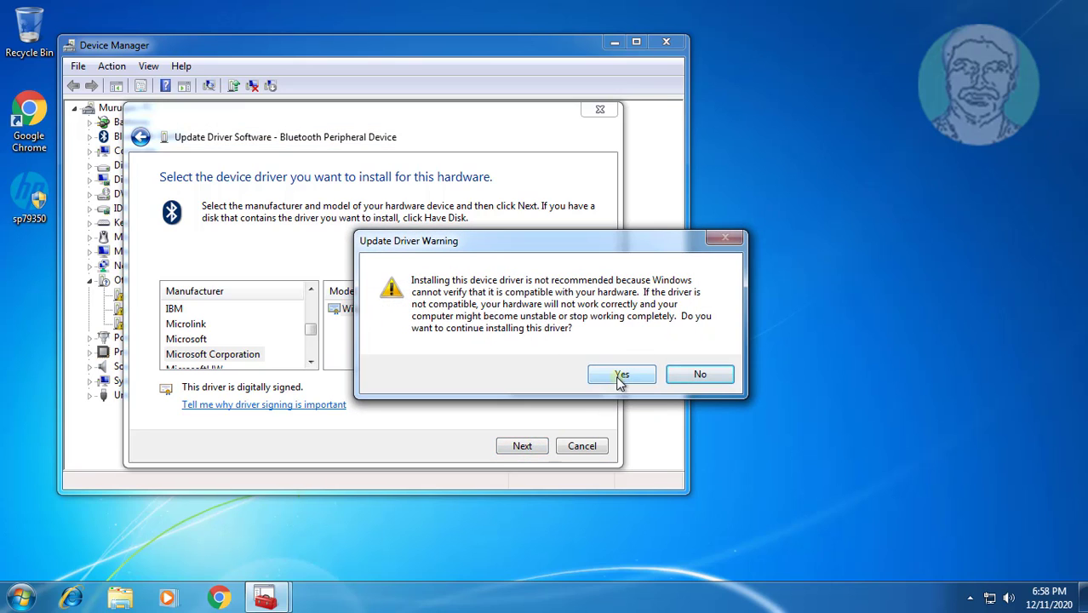
pyautogui.click(619, 374)
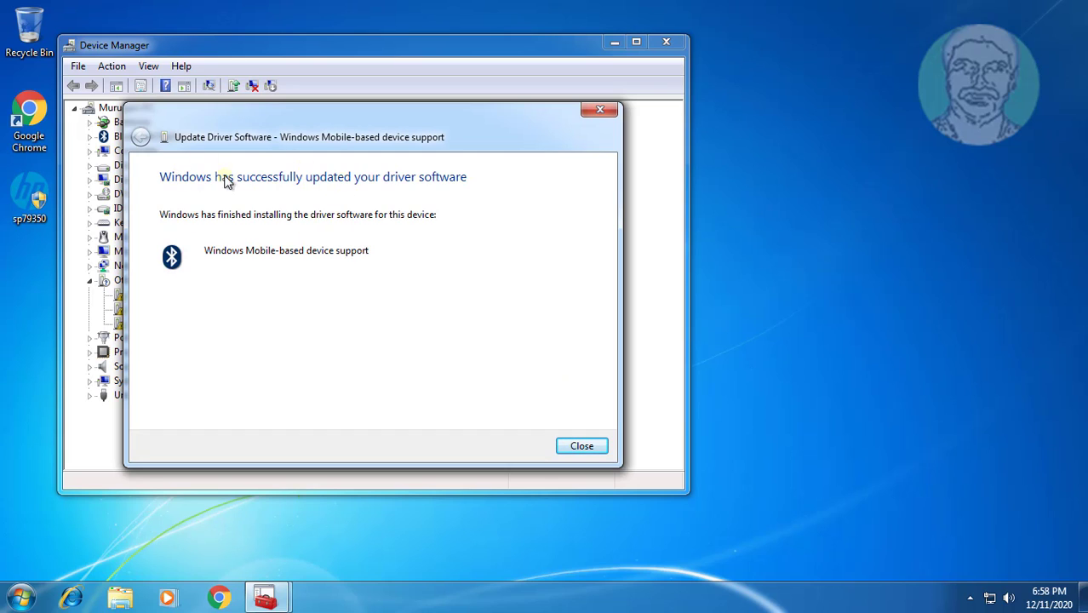
pyautogui.click(590, 447)
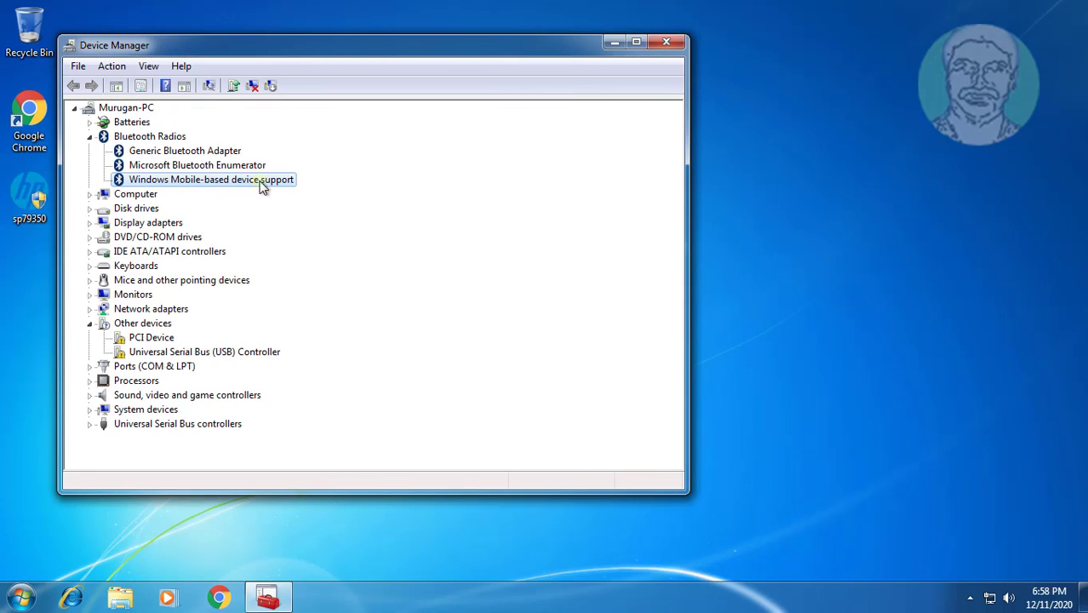